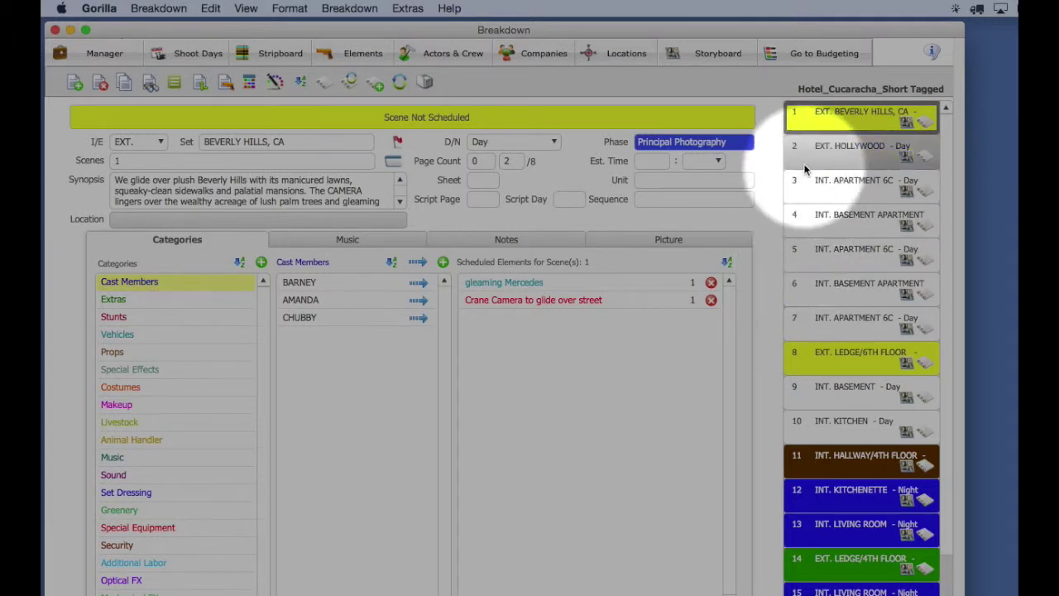
# Open the stripboard and create a board named Default attached to the Principal Photography phase
pyautogui.click(805, 131)
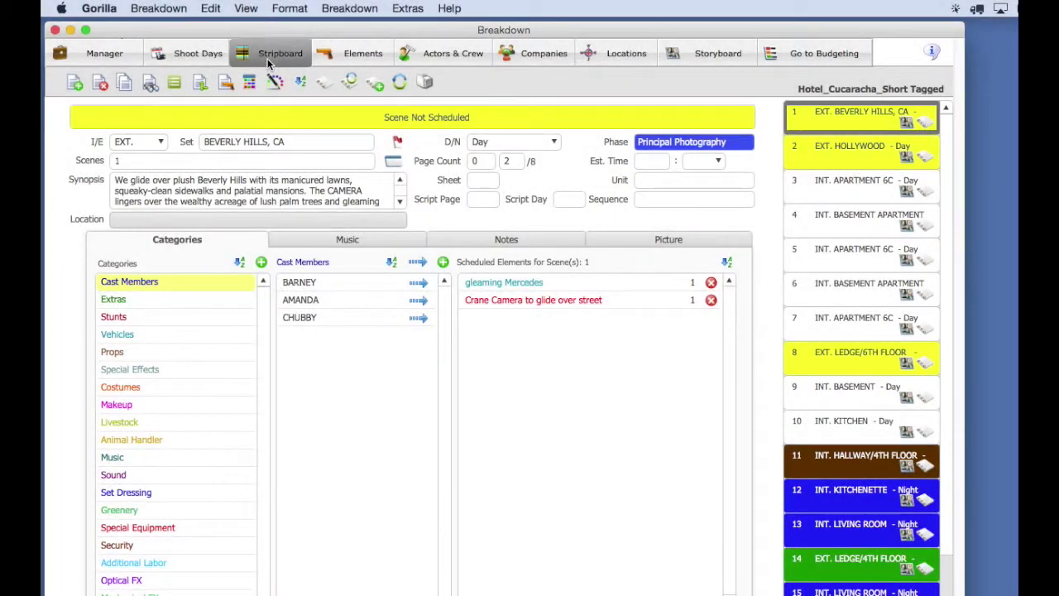
pyautogui.click(273, 55)
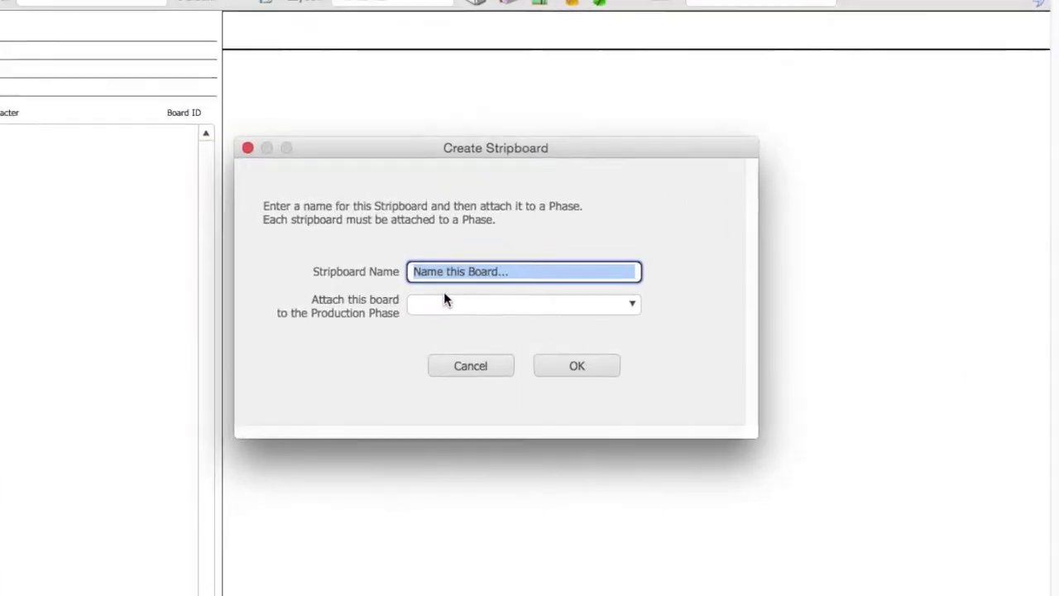
pyautogui.press('BackSpace')
pyautogui.write('Default')
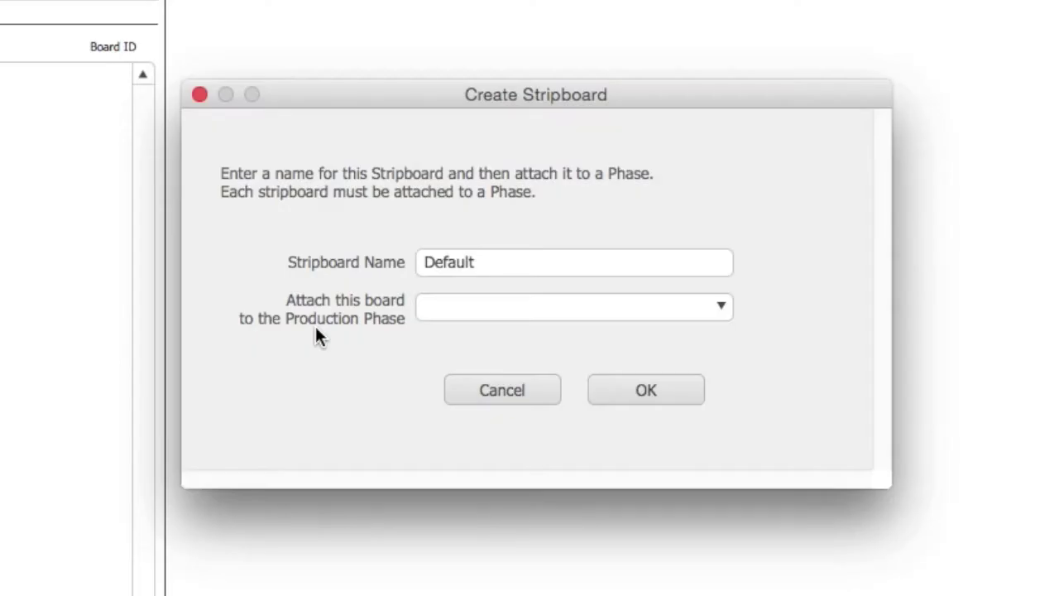
pyautogui.click(672, 320)
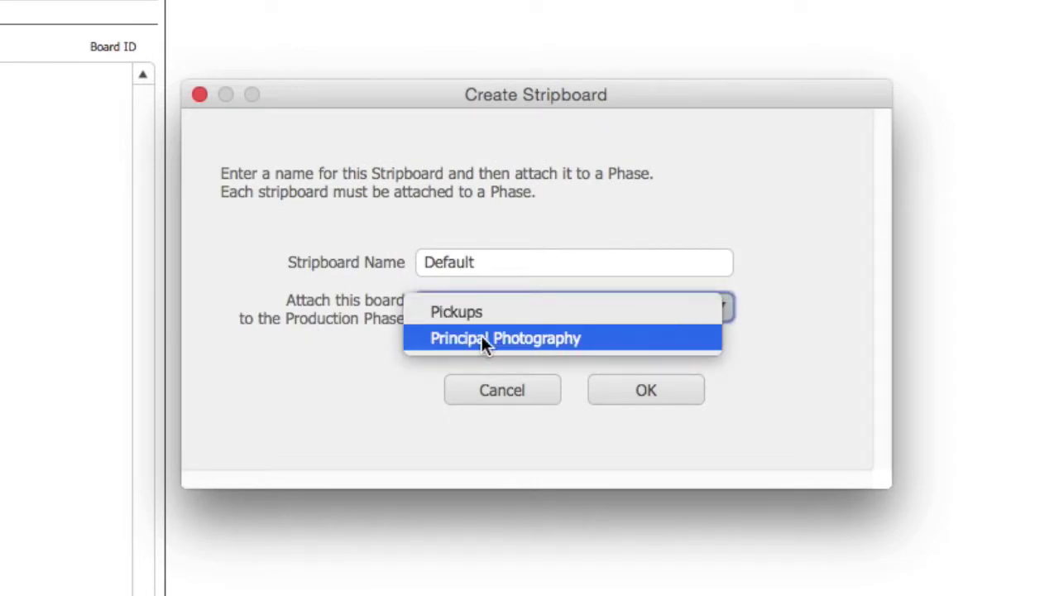
pyautogui.click(454, 338)
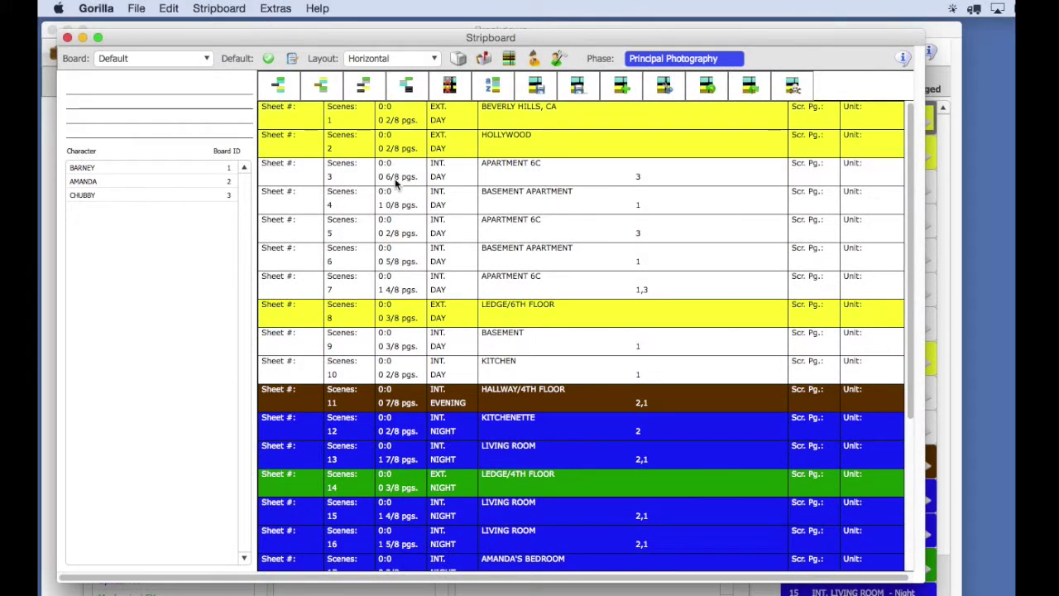
# Examine the Stripboard Colors settings for each interior/exterior and time-of-day combination, and close them
pyautogui.click(168, 10)
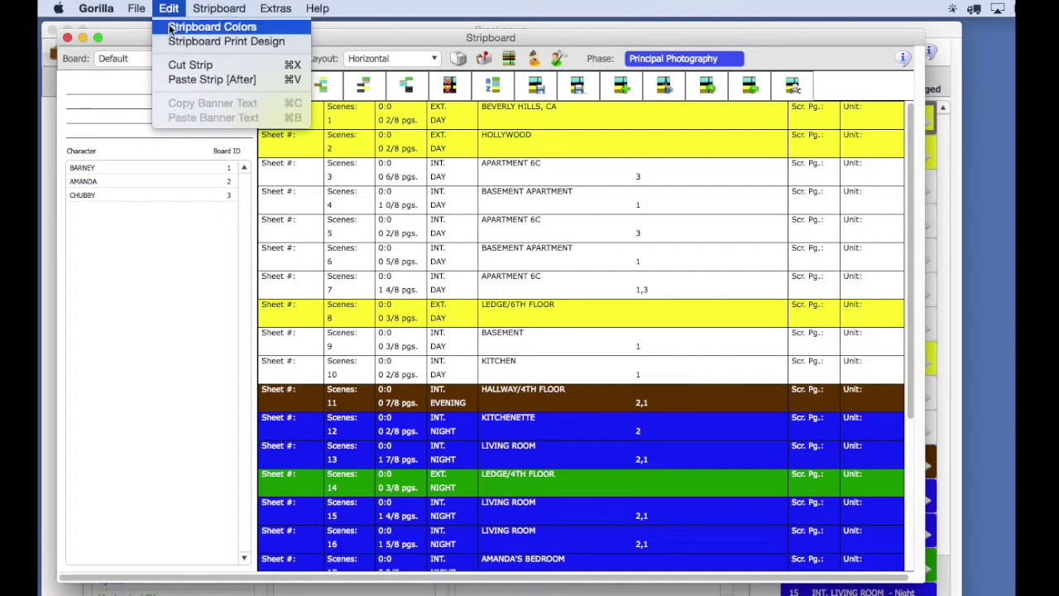
pyautogui.click(171, 29)
pyautogui.moveTo(424, 152); pyautogui.dragTo(393, 104)
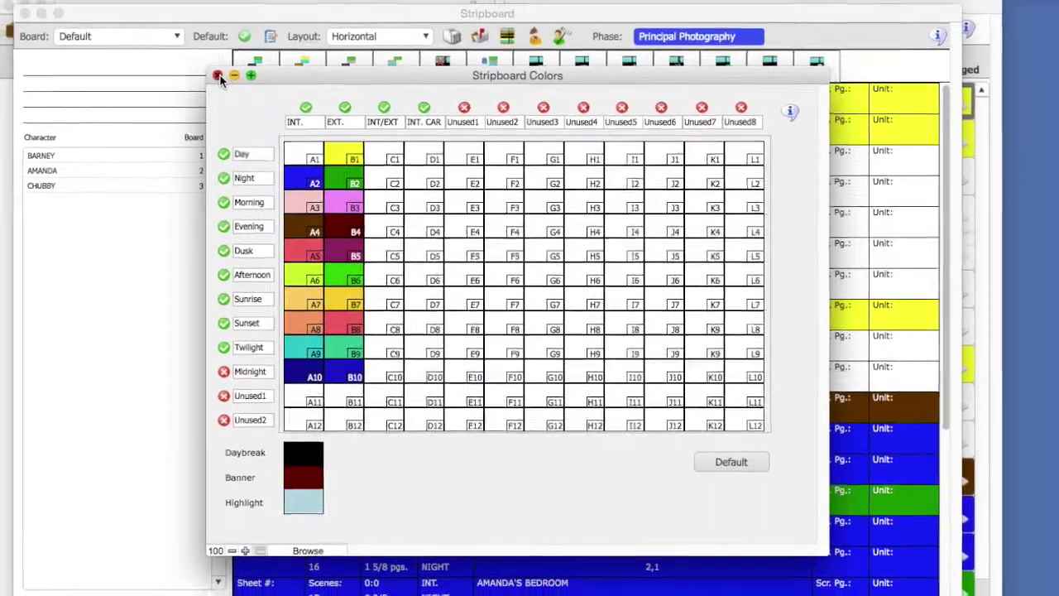
pyautogui.click(139, 18)
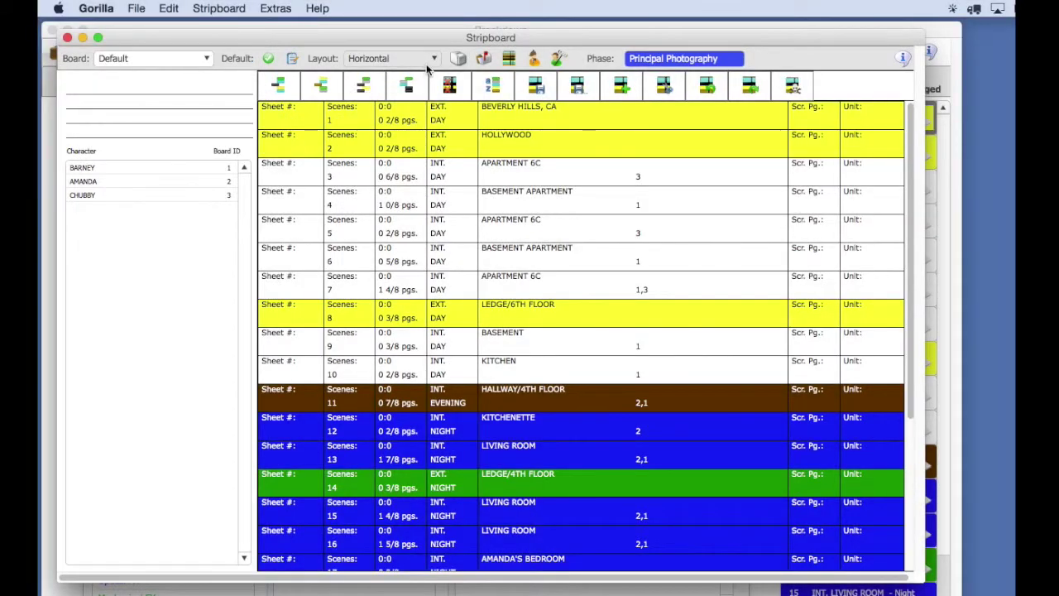
# Preview the stripboard in the Horizontal Large, Horizontal Thin and Vertical layouts and return it to Horizontal
pyautogui.click(427, 62)
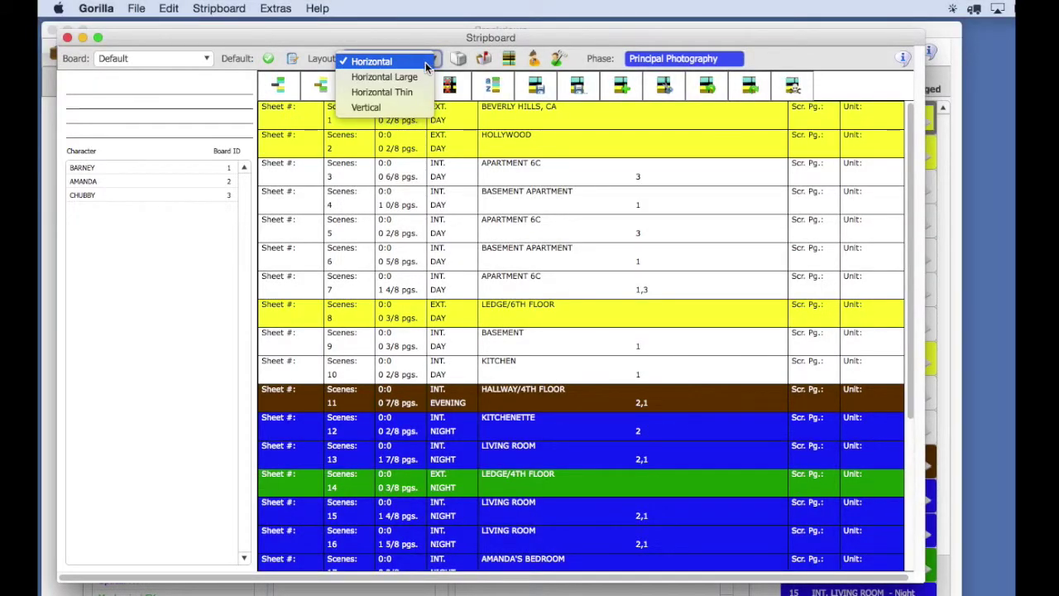
pyautogui.click(389, 76)
pyautogui.click(423, 61)
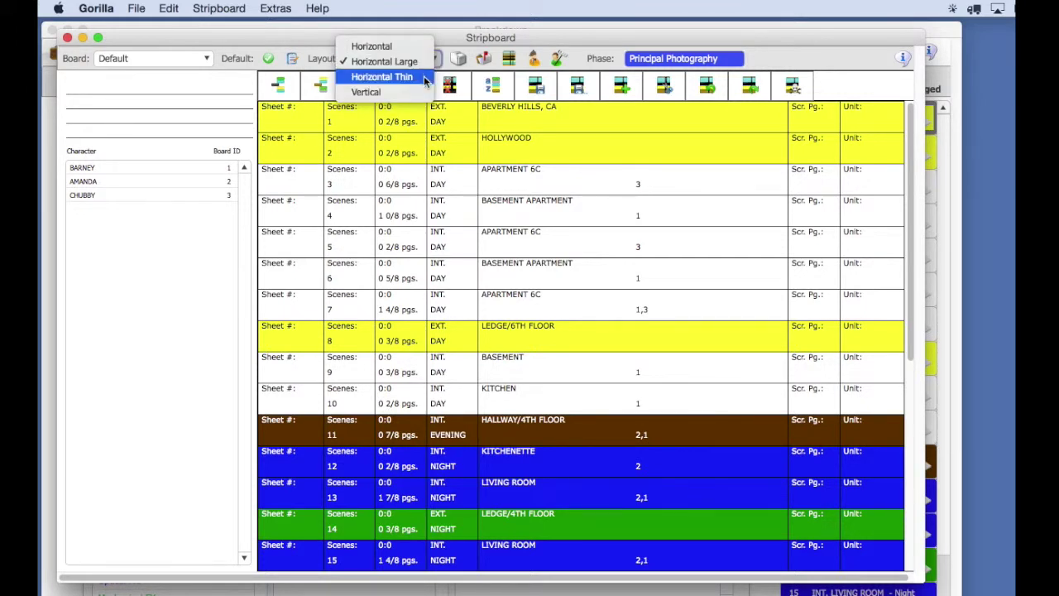
pyautogui.click(424, 77)
pyautogui.click(423, 59)
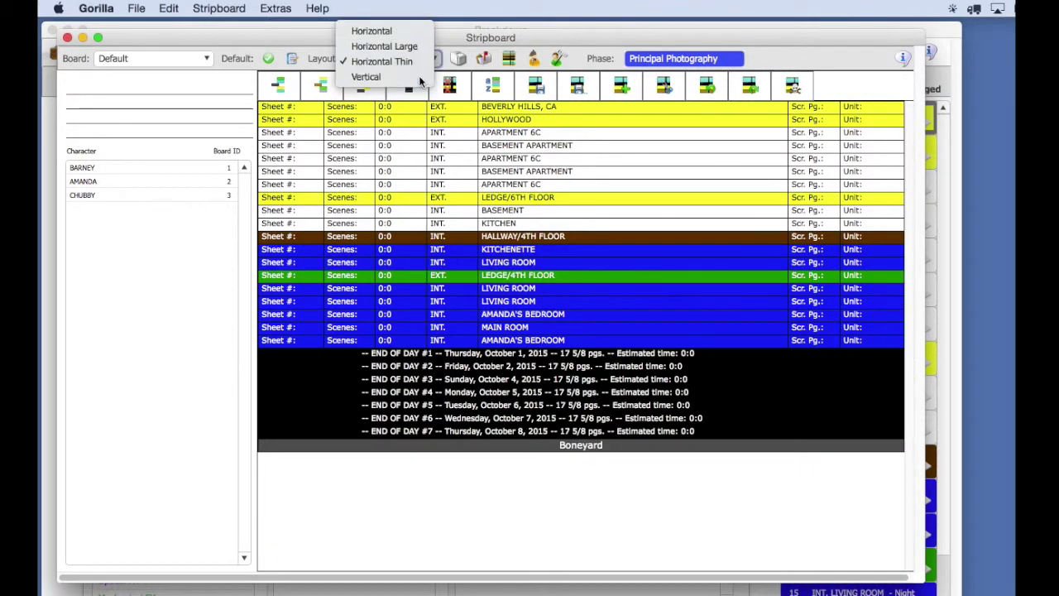
pyautogui.click(419, 78)
pyautogui.click(423, 59)
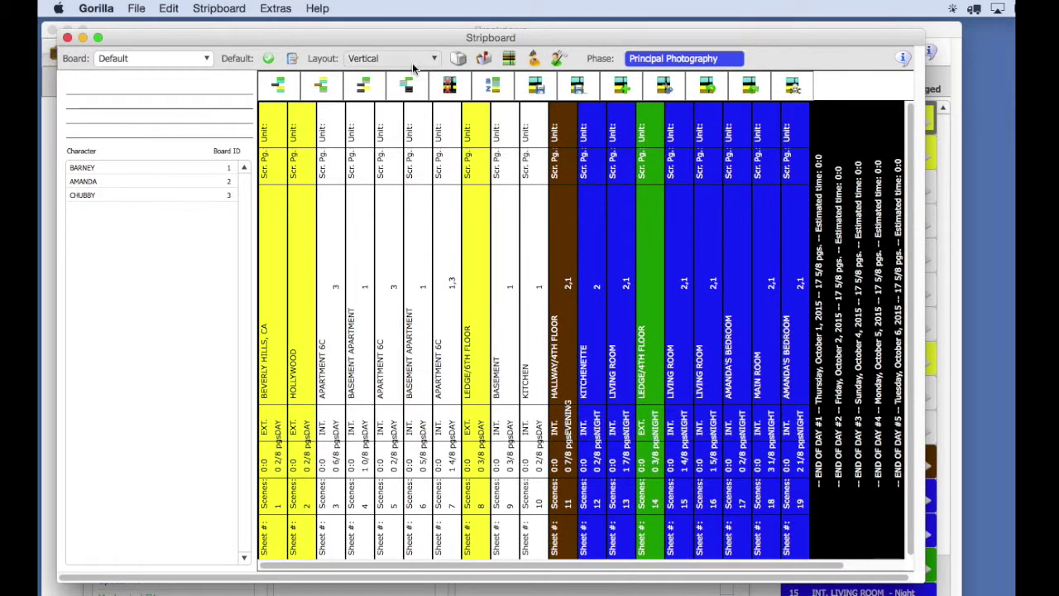
pyautogui.click(418, 20)
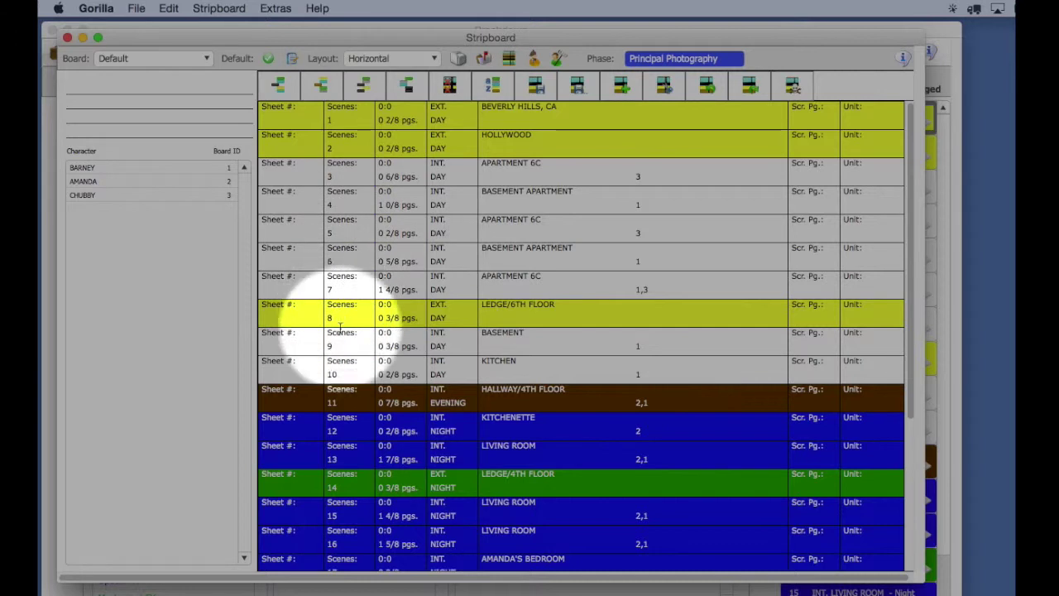
# Look through the scene strips, day breaks and Boneyard, selecting individual strips such as scenes 3, 4 and 7
pyautogui.scroll(-4, 526, 385)
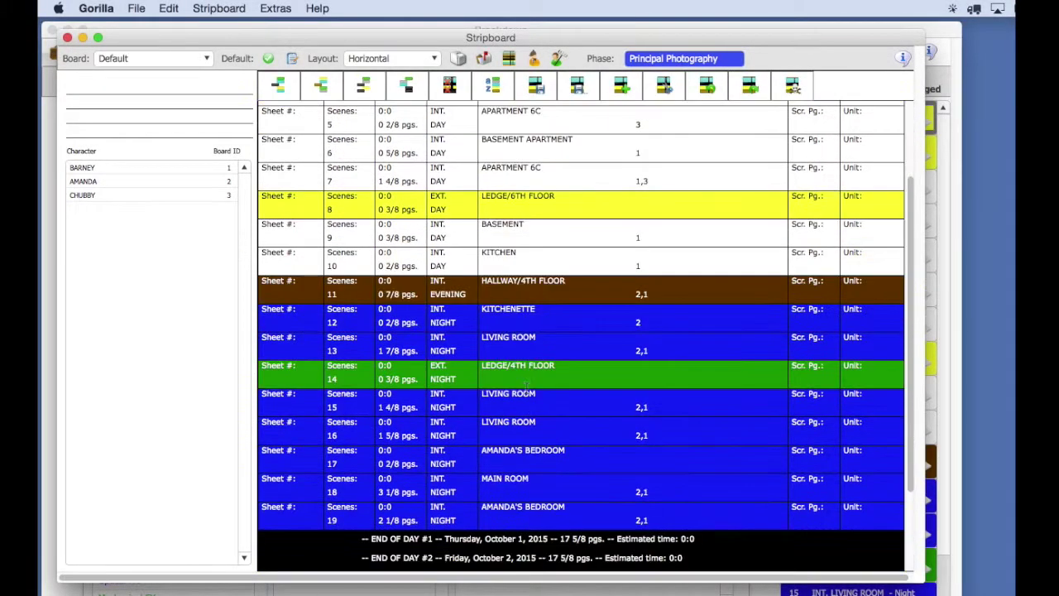
pyautogui.scroll(-4, 527, 386)
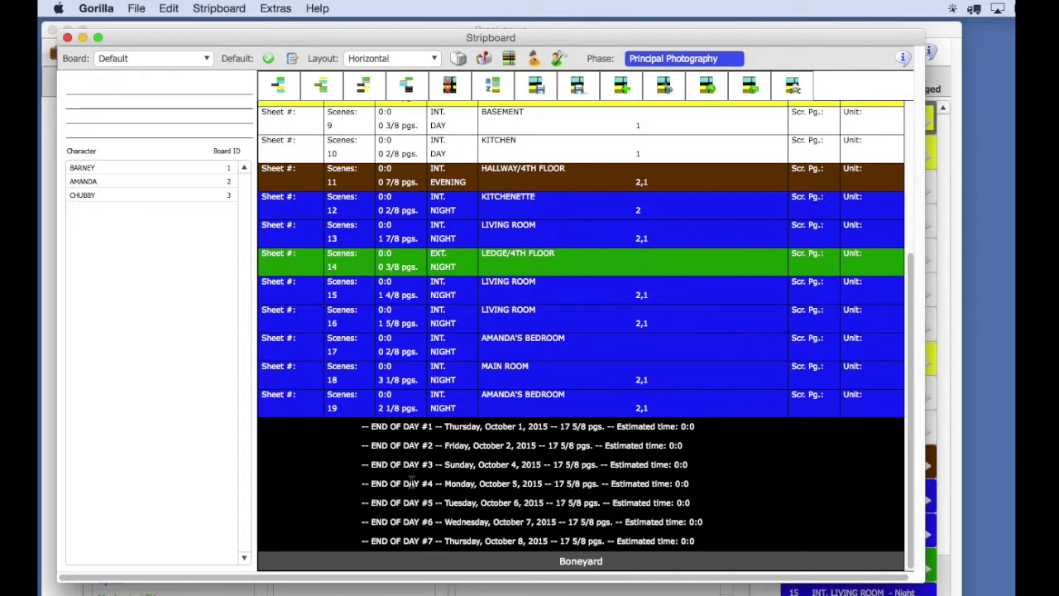
pyautogui.scroll(4, 534, 203)
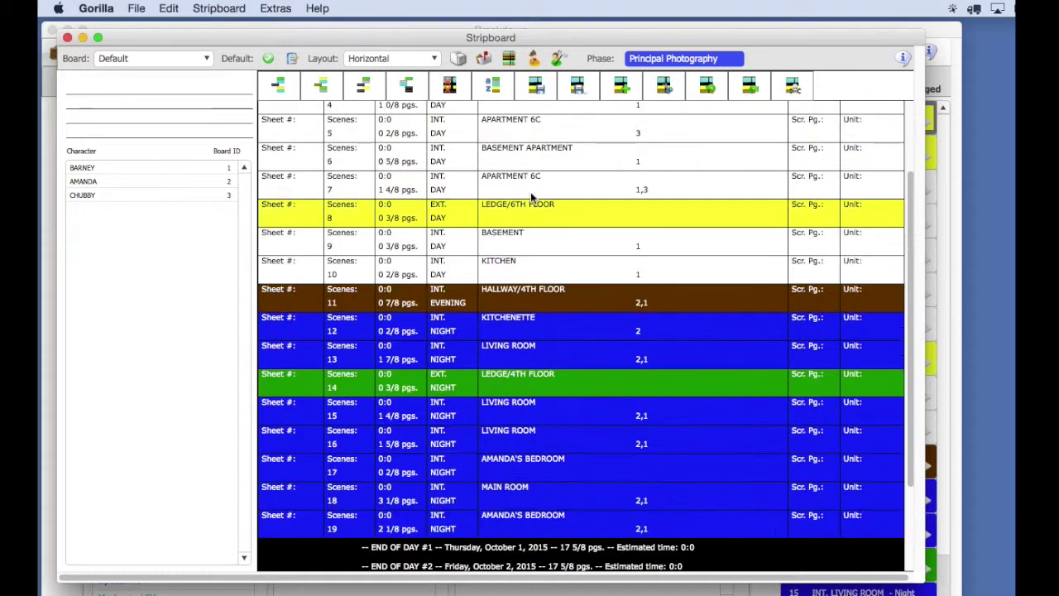
pyautogui.scroll(3, 531, 192)
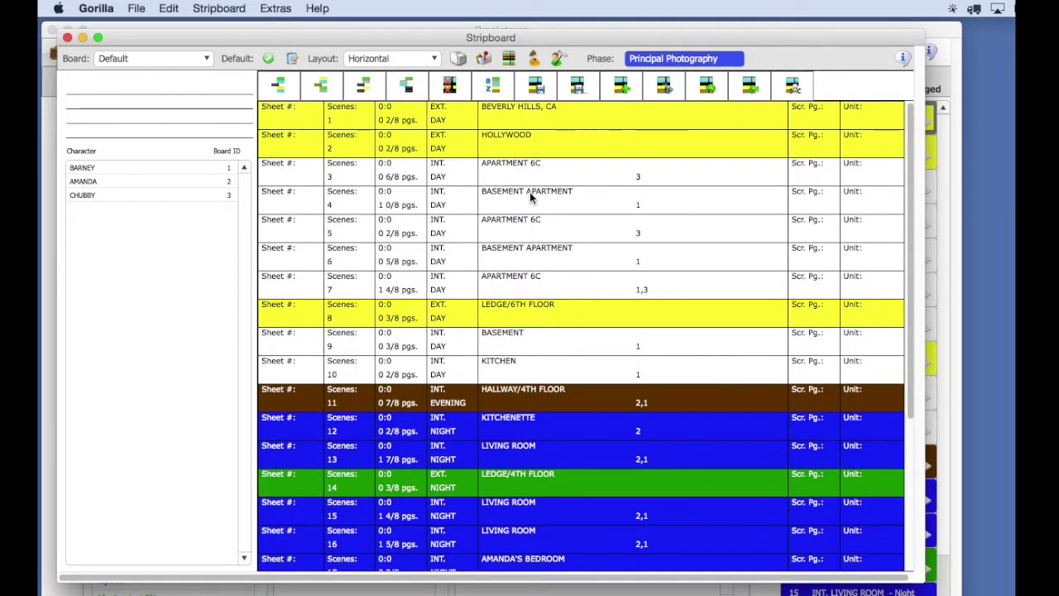
pyautogui.click(501, 179)
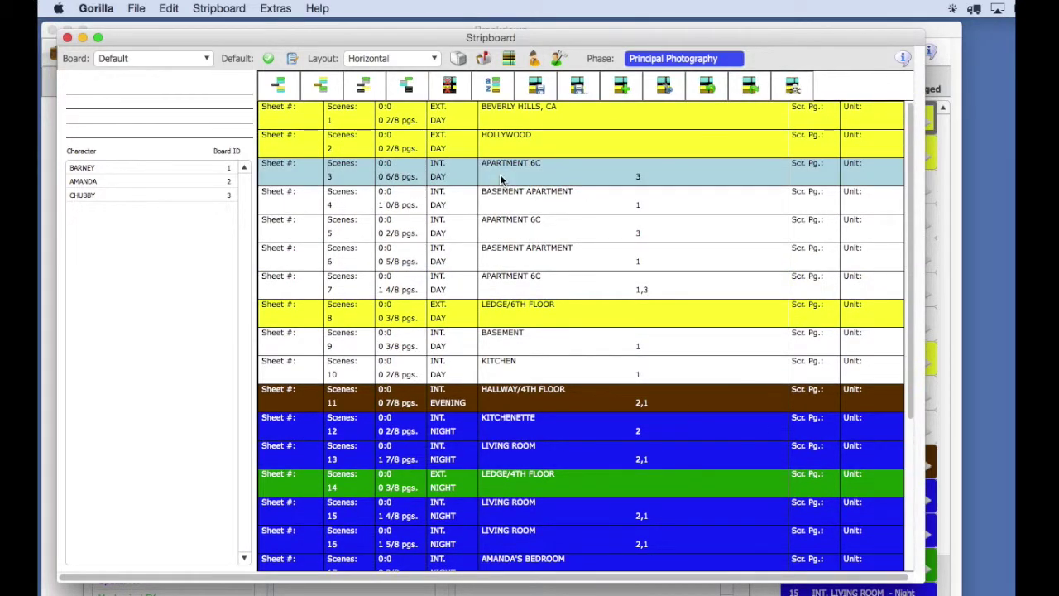
pyautogui.click(508, 205)
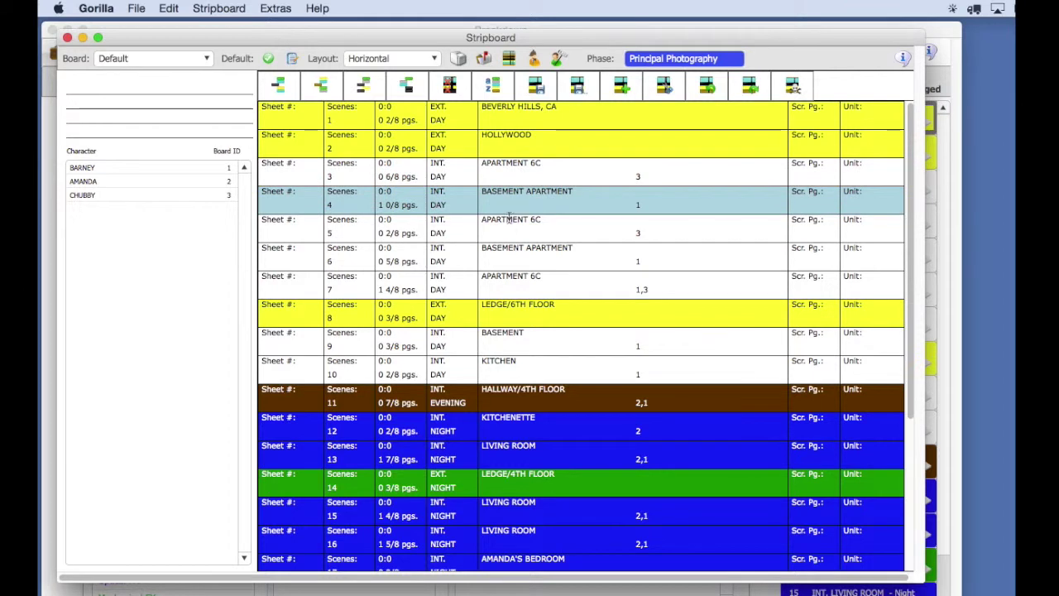
pyautogui.moveTo(508, 219); pyautogui.dragTo(509, 293)
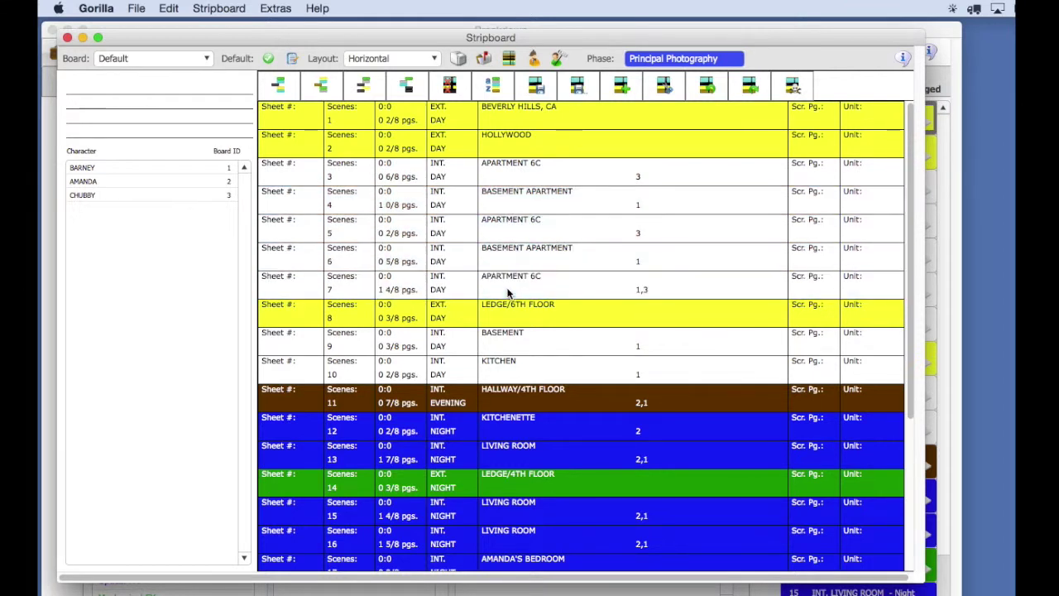
pyautogui.click(508, 293)
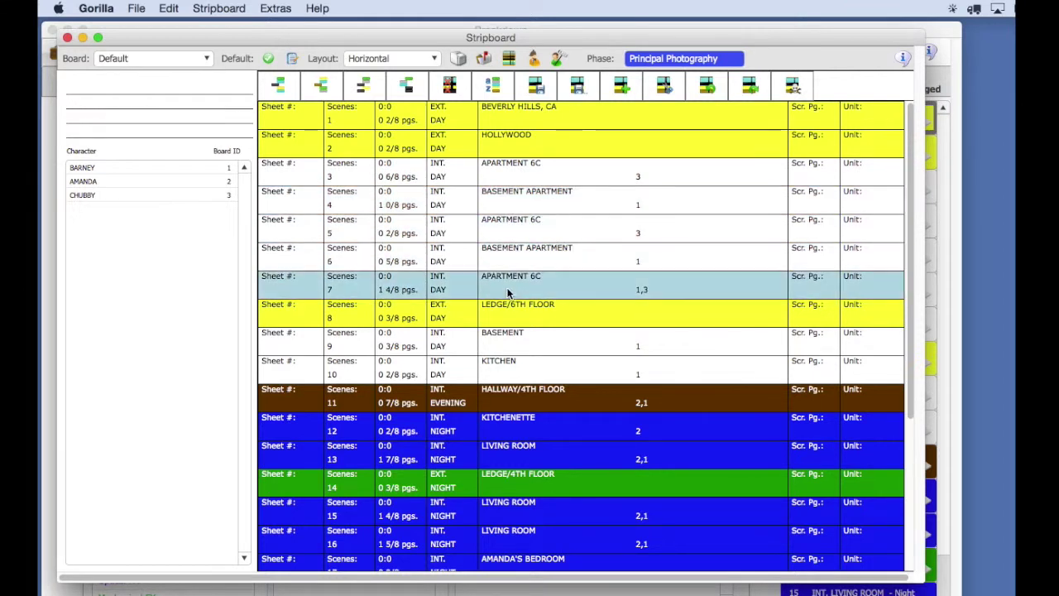
pyautogui.click(517, 178)
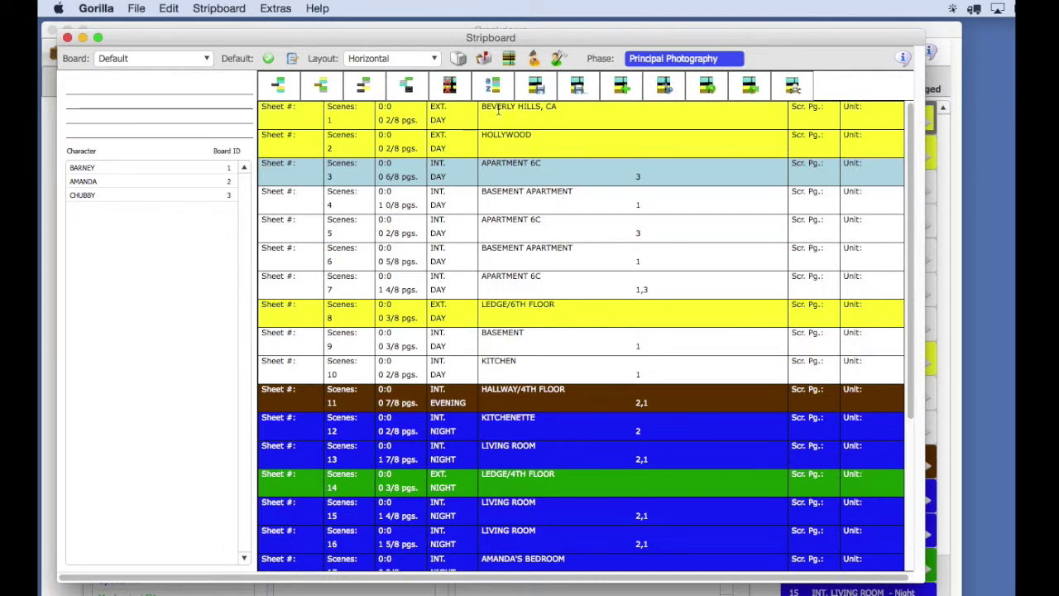
pyautogui.click(520, 201)
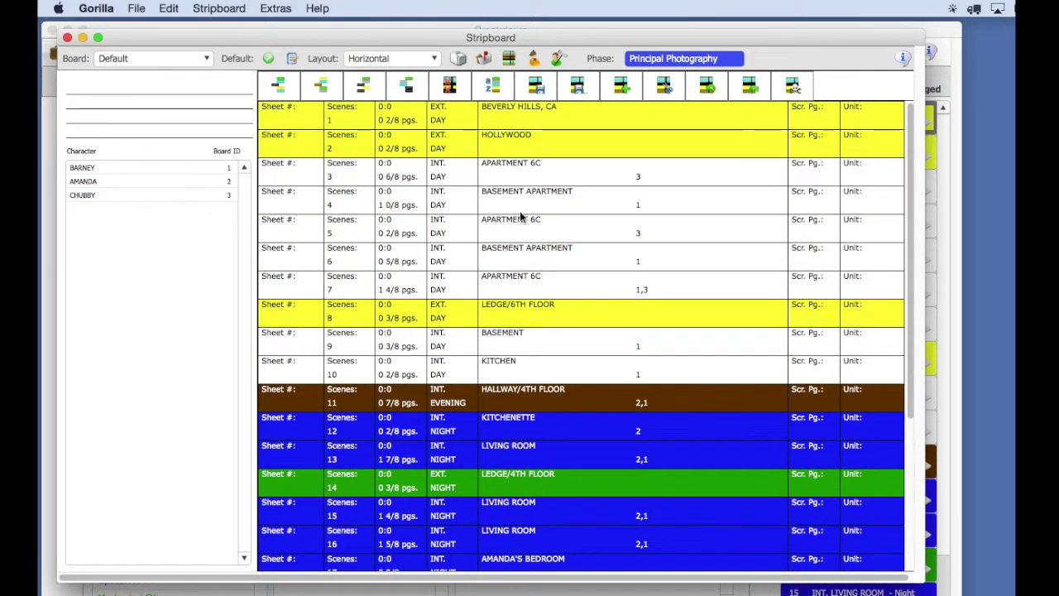
# Select the strips for scenes 3 through 7 together and move them above scene 1
pyautogui.click(525, 176)
pyautogui.keyDown('shift'); pyautogui.click(523, 285); pyautogui.keyUp('shift')
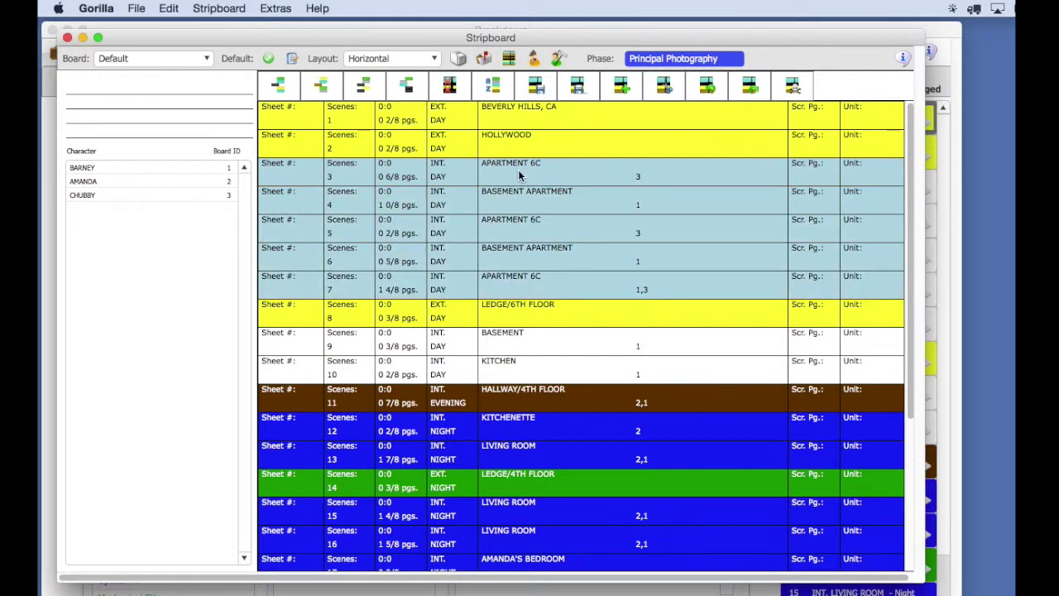
pyautogui.moveTo(520, 175); pyautogui.dragTo(522, 109)
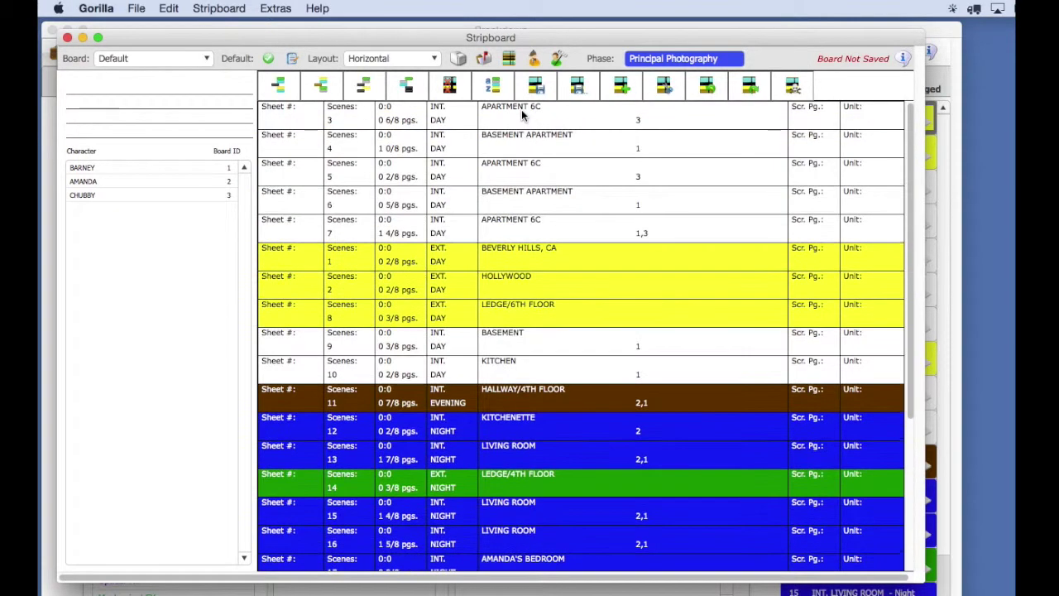
# Move the first day break from below the last scene to between scenes 9 and 10
pyautogui.click(513, 236)
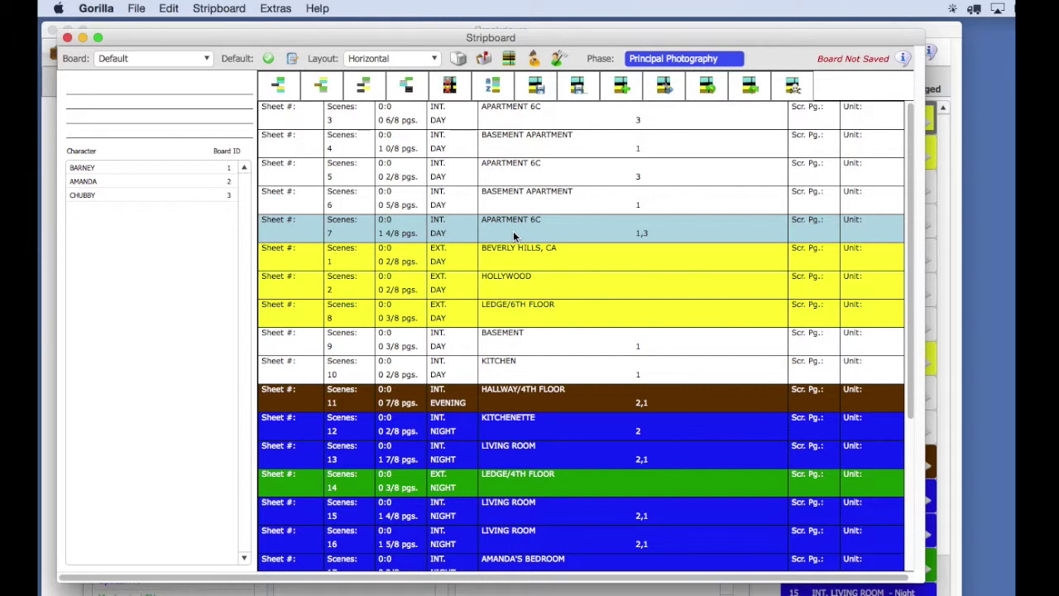
pyautogui.scroll(-6, 532, 357)
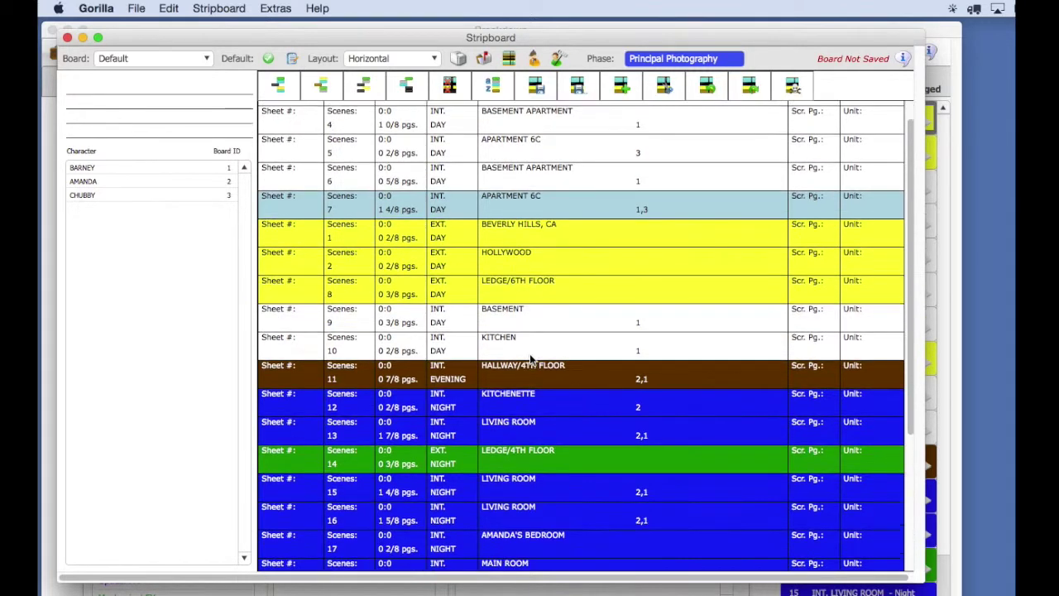
pyautogui.moveTo(508, 425); pyautogui.dragTo(520, 126)
pyautogui.scroll(6, 518, 182)
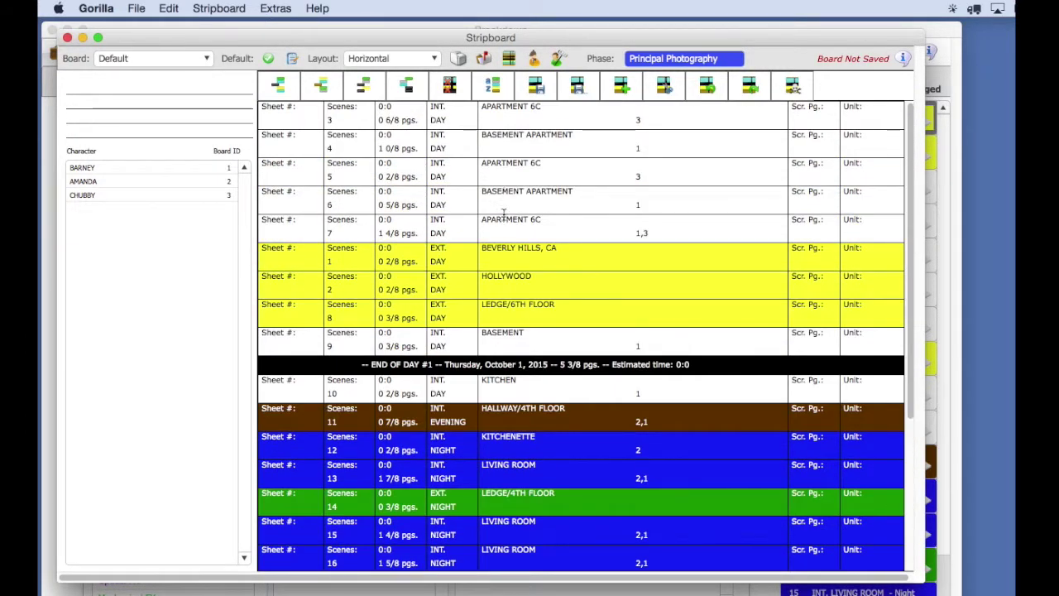
# Insert a day break after the scene 7 strip and save the stripboard
pyautogui.click(505, 231)
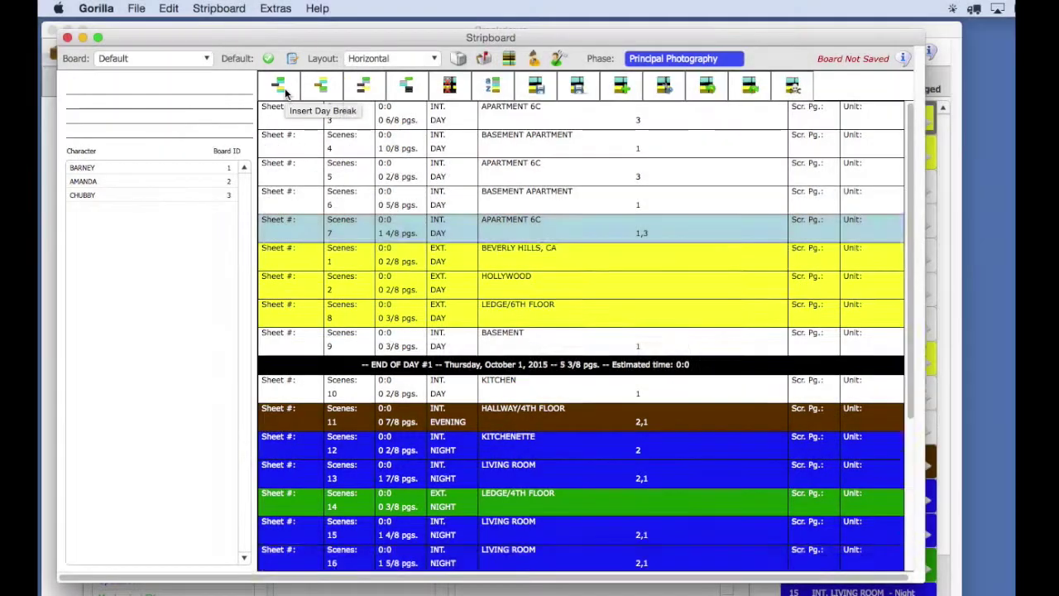
pyautogui.click(286, 94)
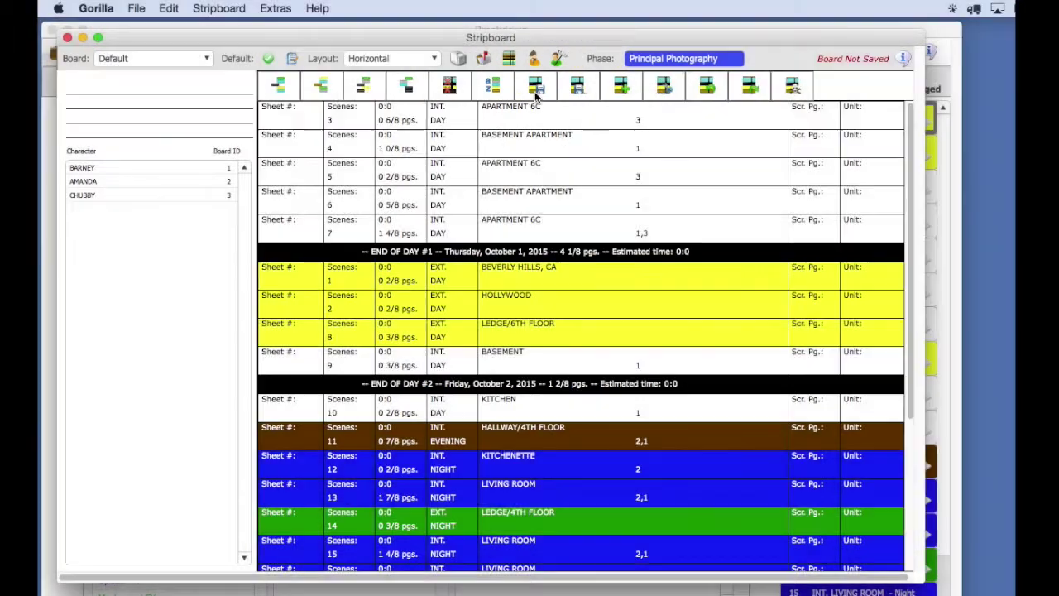
pyautogui.click(536, 86)
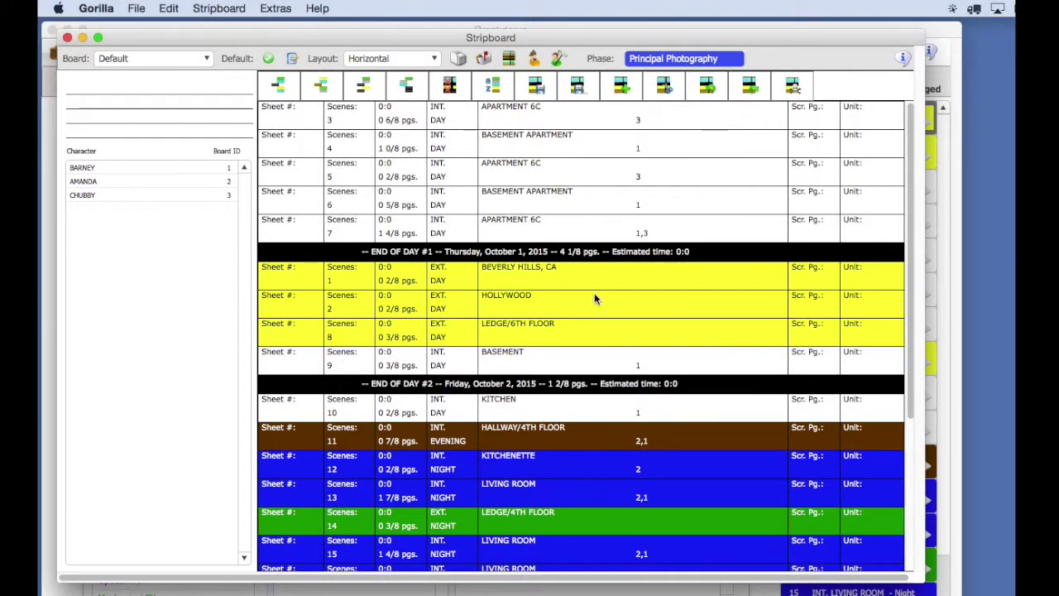
# Close and reopen the stripboard, and move the scene 2 HOLLYWOOD strip below scene 8
pyautogui.click(68, 39)
pyautogui.click(257, 51)
pyautogui.moveTo(539, 308); pyautogui.dragTo(538, 340)
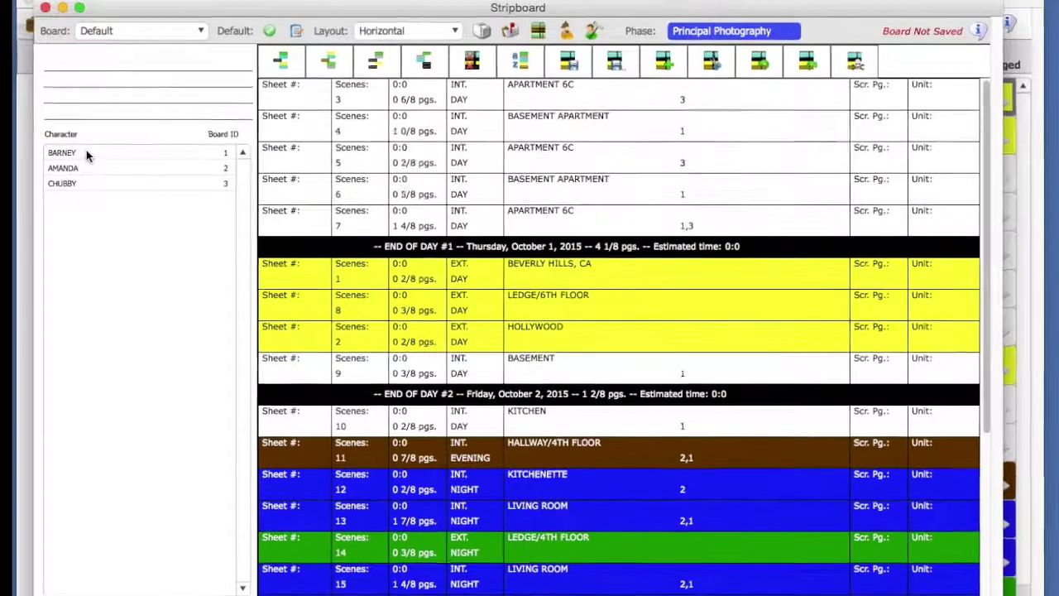
pyautogui.click(90, 181)
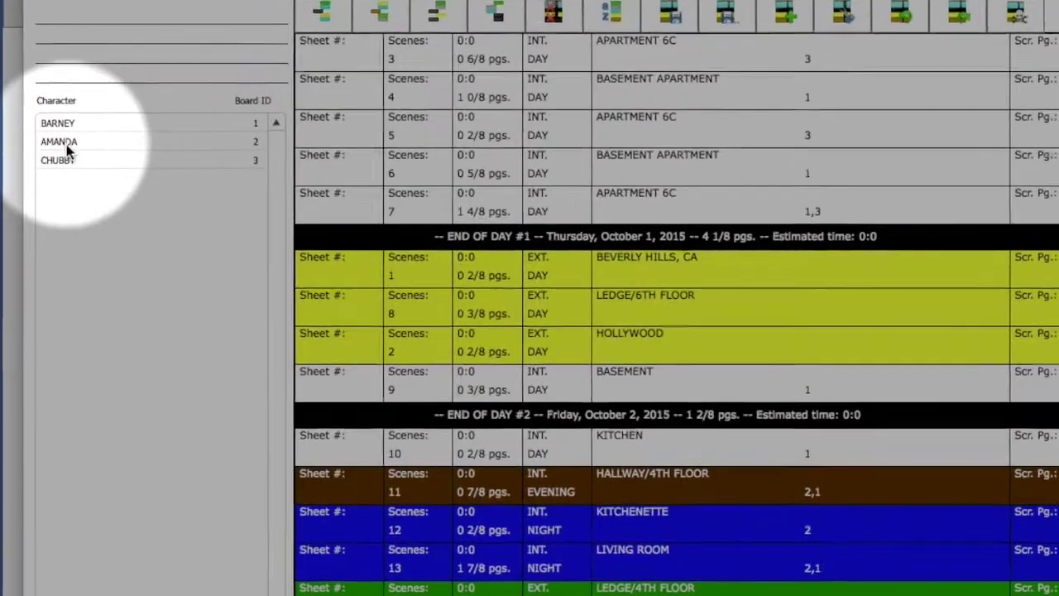